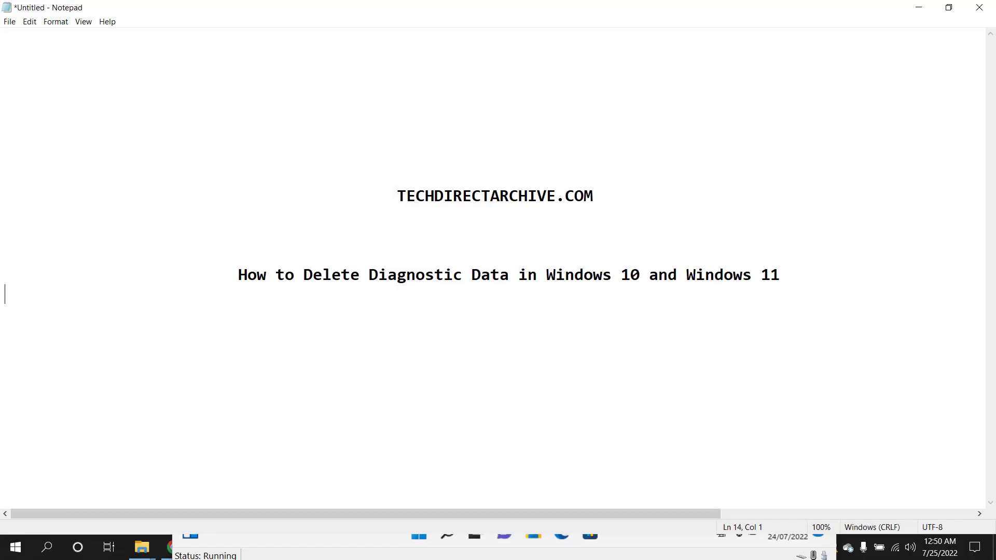
# - Launch Settings from Search and go to the Delete diagnostic data setting via a 'dia' search
pyautogui.click(49, 548)
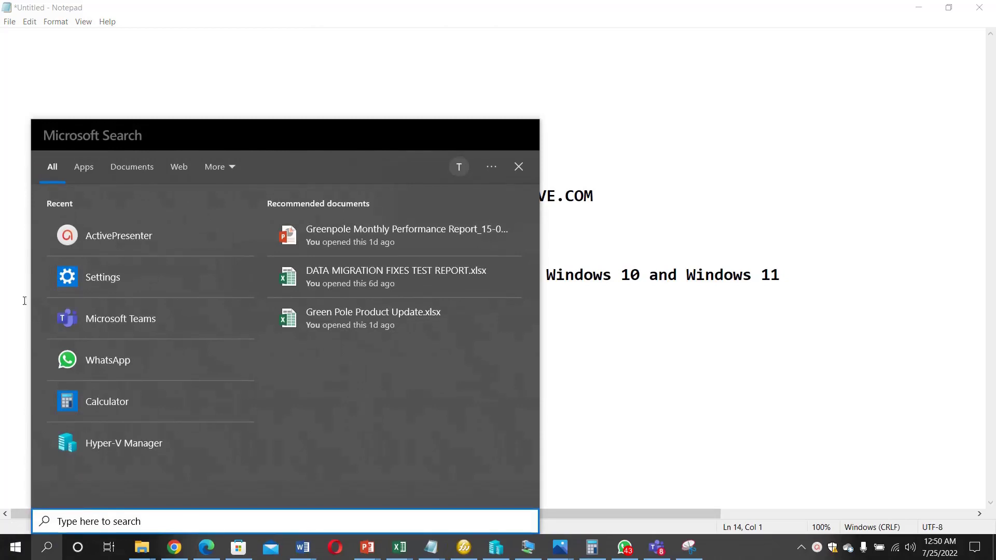
pyautogui.click(99, 283)
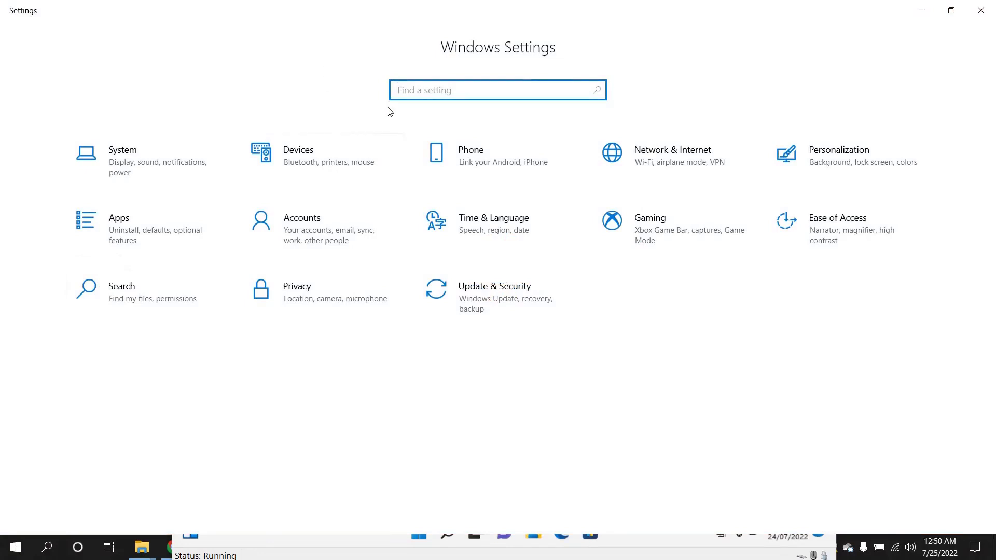
pyautogui.write('dia')
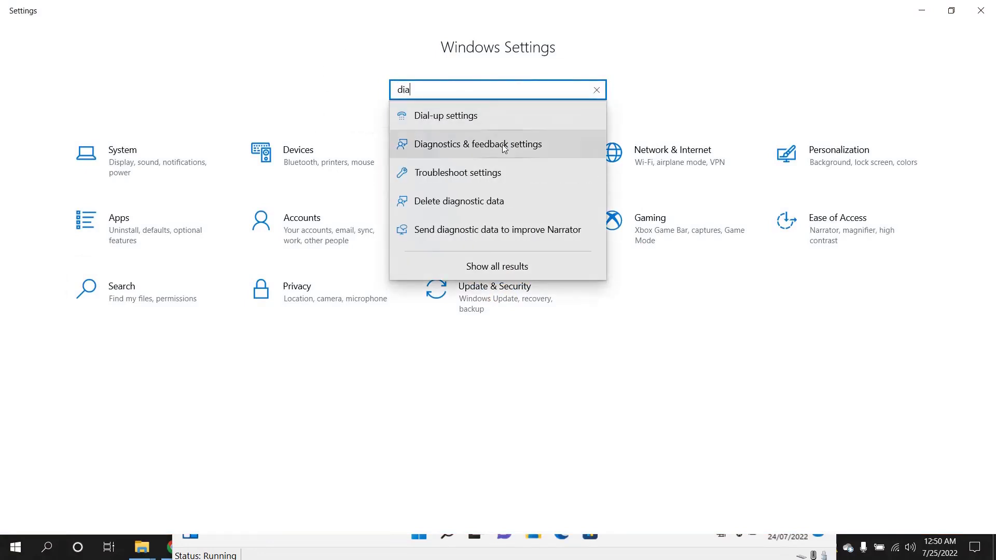
pyautogui.click(453, 206)
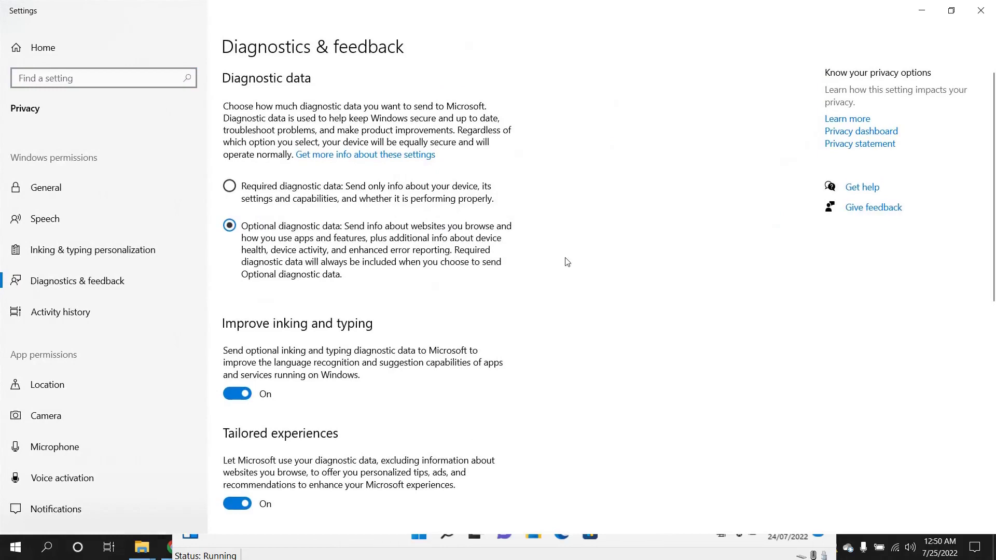
pyautogui.scroll(3, 567, 262)
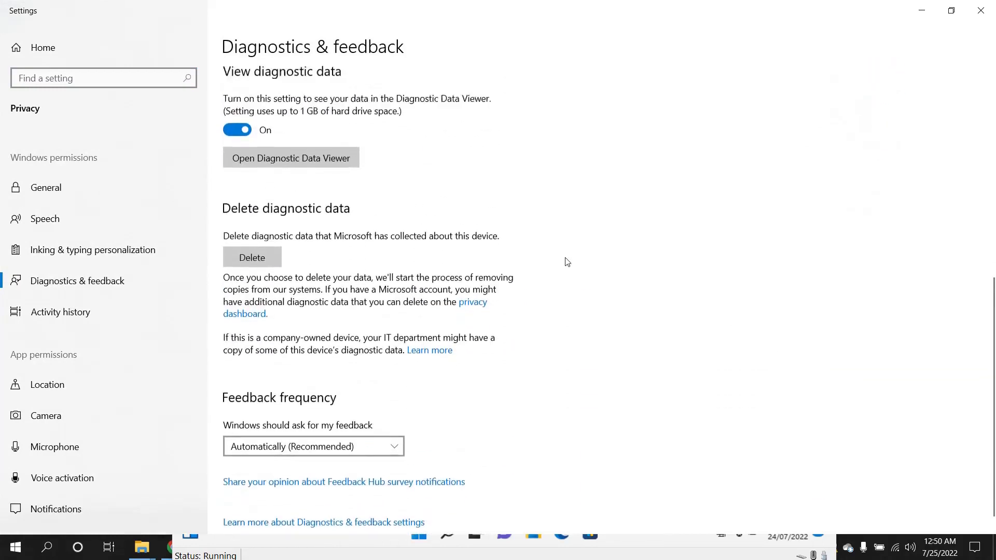
pyautogui.scroll(2, 567, 261)
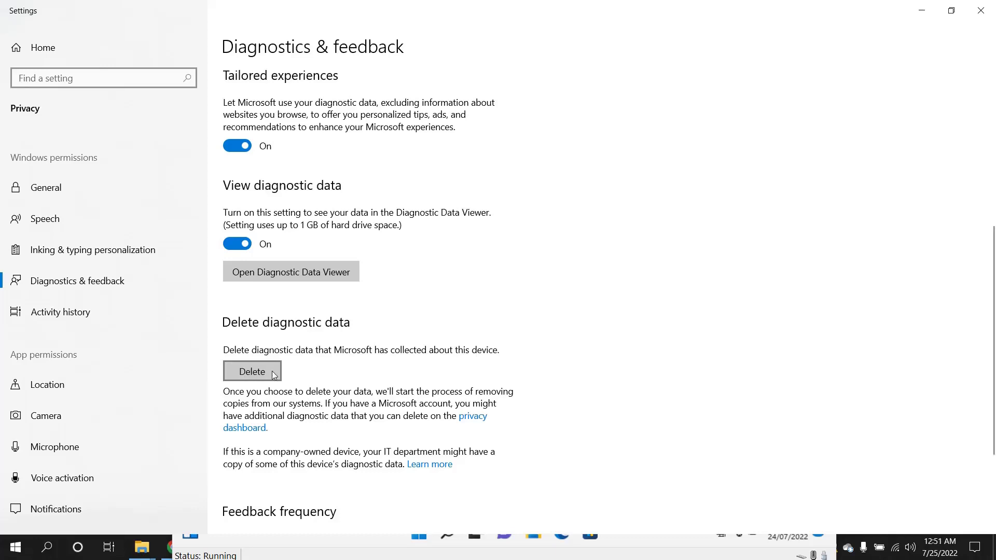
pyautogui.click(272, 372)
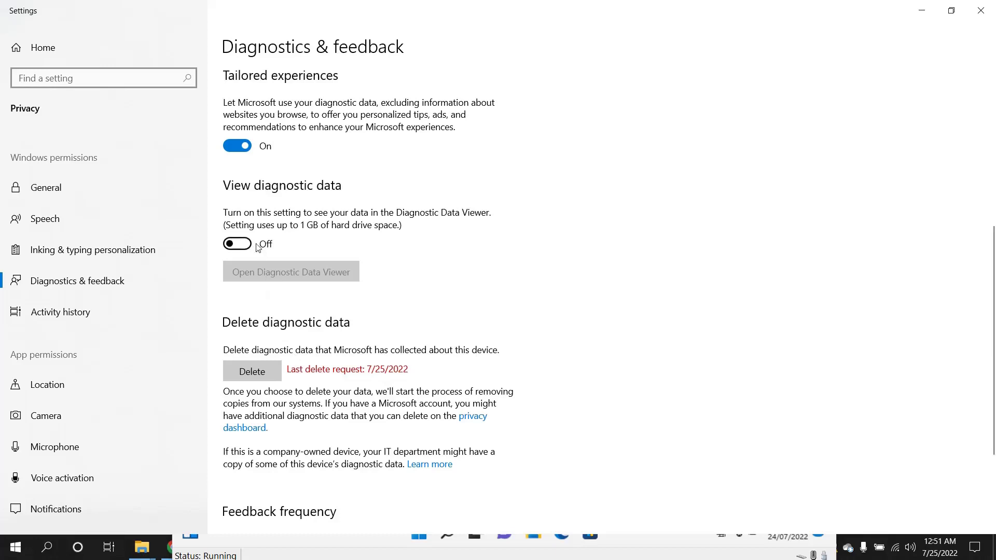
# - Re-enable View diagnostic data, open Diagnostic Data Viewer, and browse its sidebar sections
pyautogui.click(238, 244)
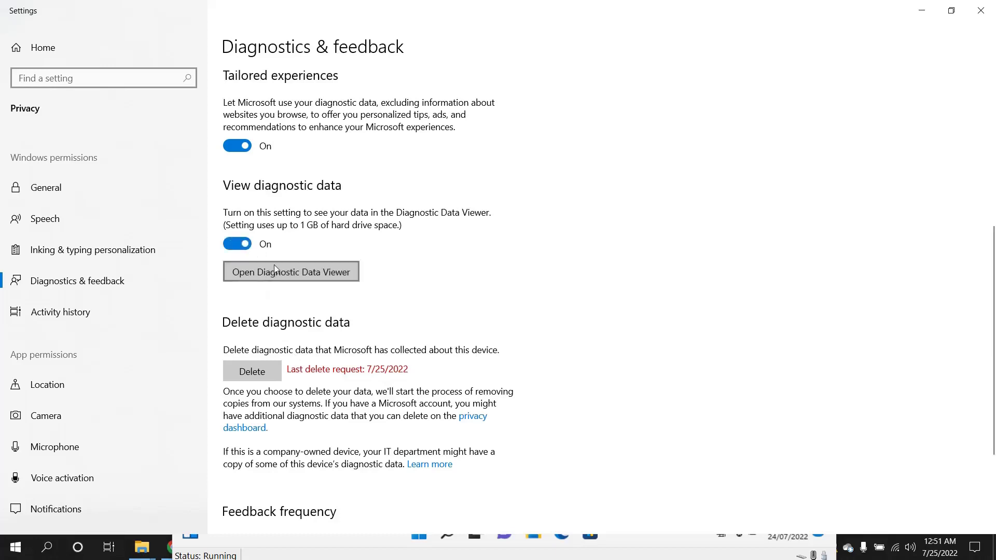
pyautogui.click(274, 268)
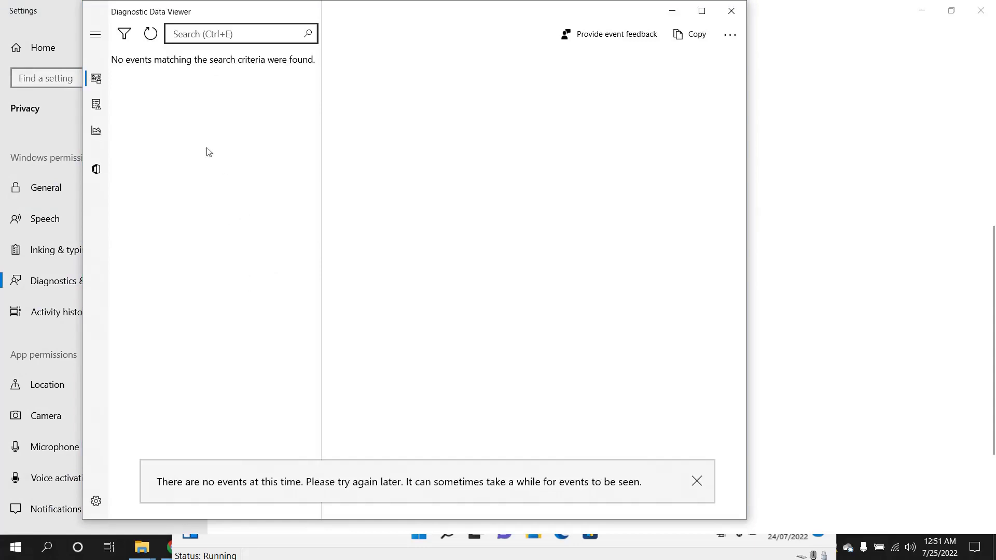
pyautogui.click(96, 130)
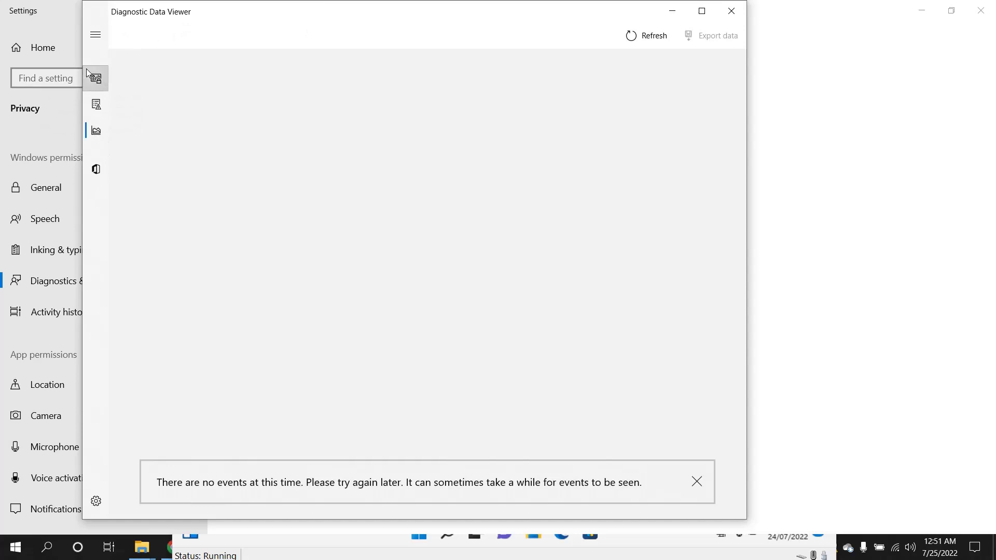
pyautogui.click(96, 79)
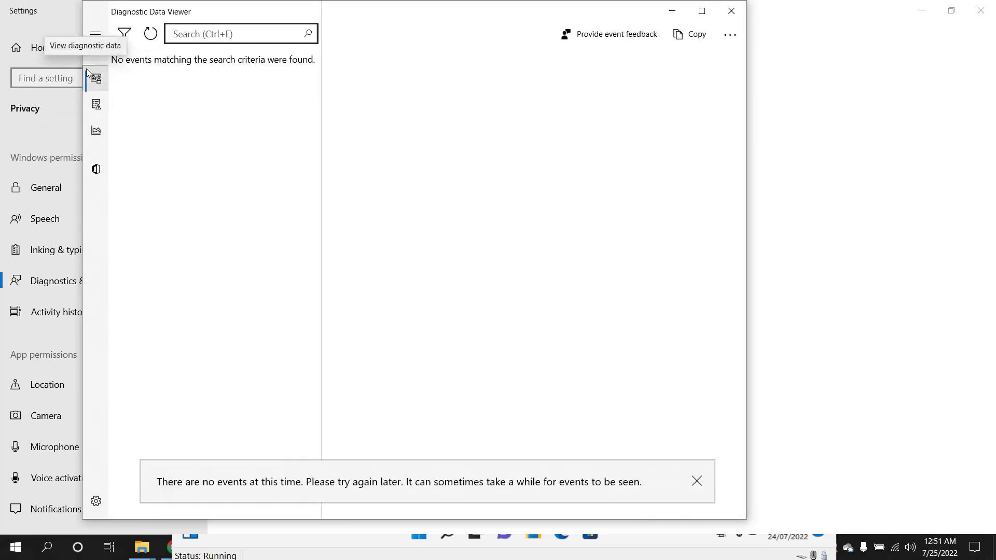
# - Close the viewer, turn View diagnostic data off, and bring the Windows 11 VM forward
pyautogui.click(731, 11)
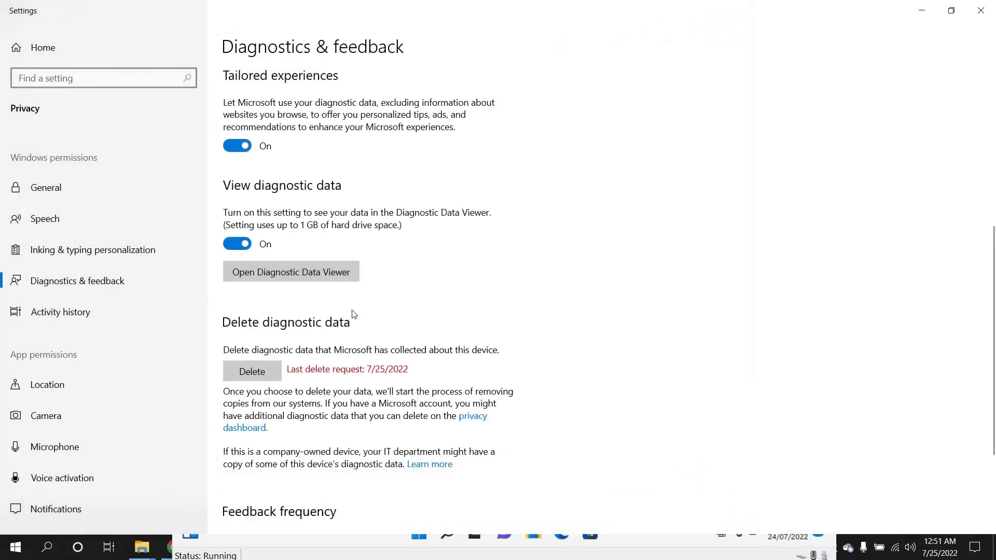
pyautogui.click(237, 244)
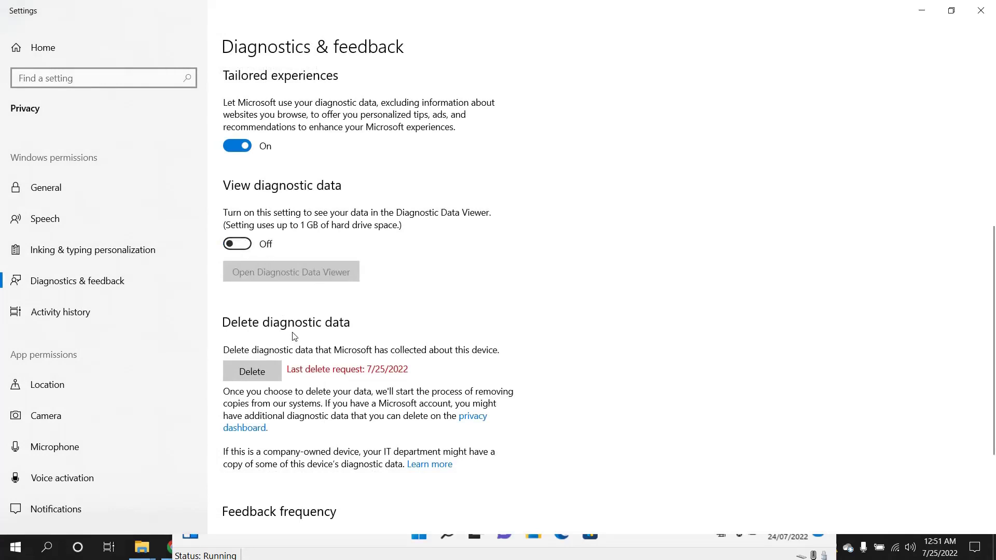
pyautogui.click(284, 548)
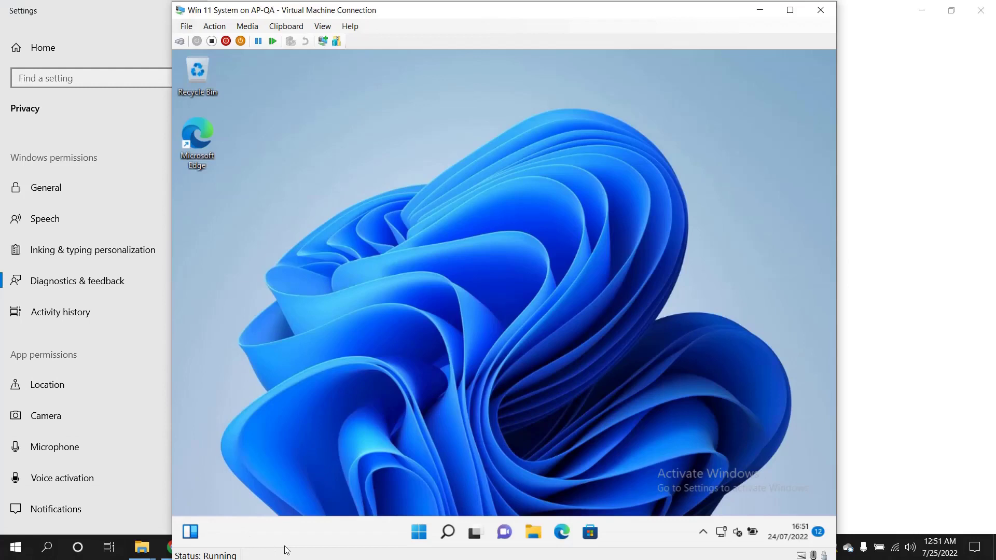
# - Open the Settings app inside the Windows 11 VM by searching 'settings'
pyautogui.click(446, 531)
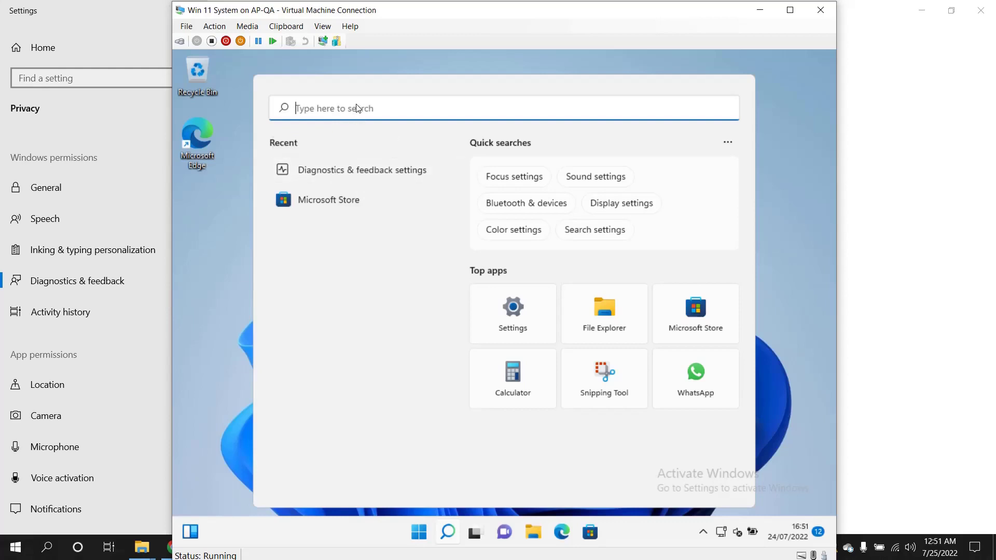
pyautogui.write('settings')
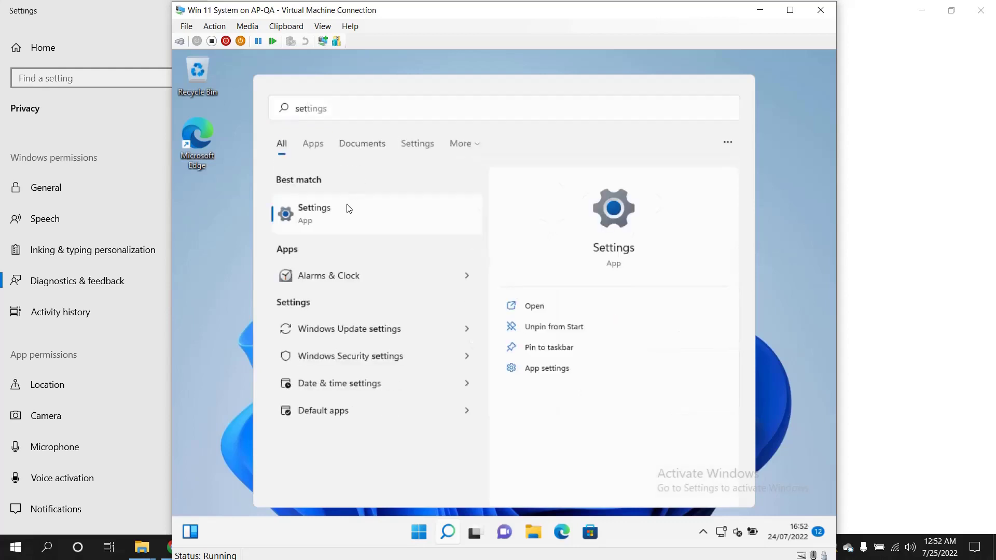
pyautogui.click(347, 212)
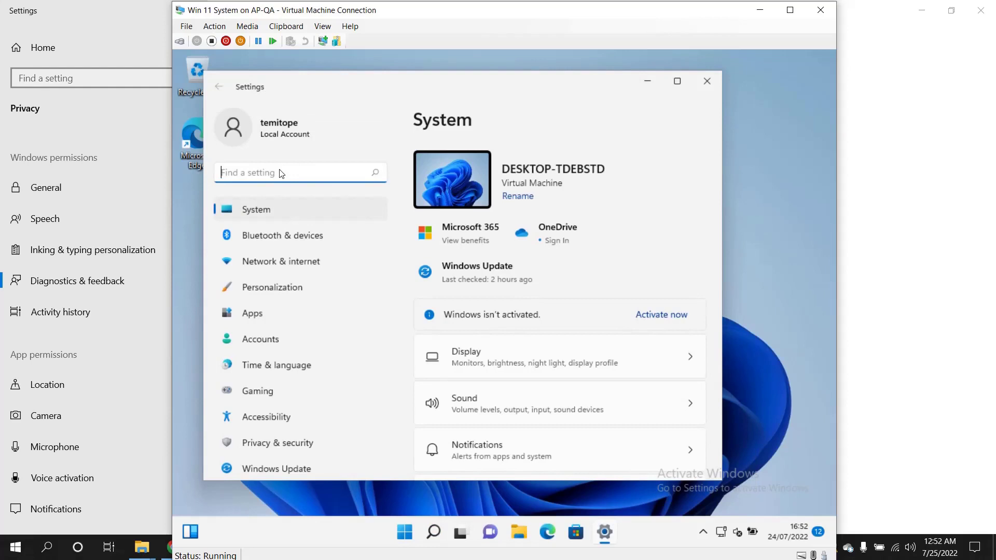
# - Search the Windows 11 Settings for 'dia' to list diagnostic matches
pyautogui.click(219, 87)
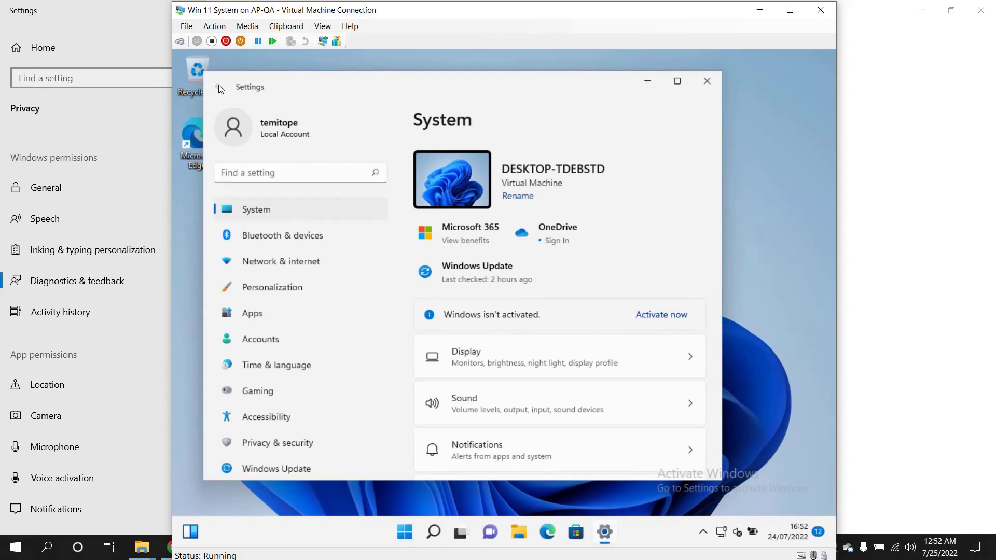
pyautogui.click(271, 177)
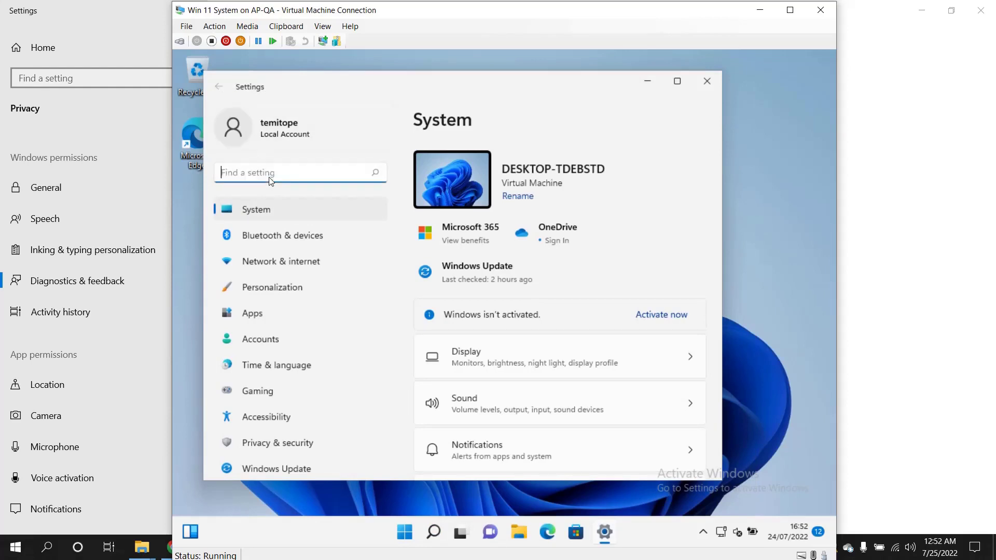
pyautogui.write('dia')
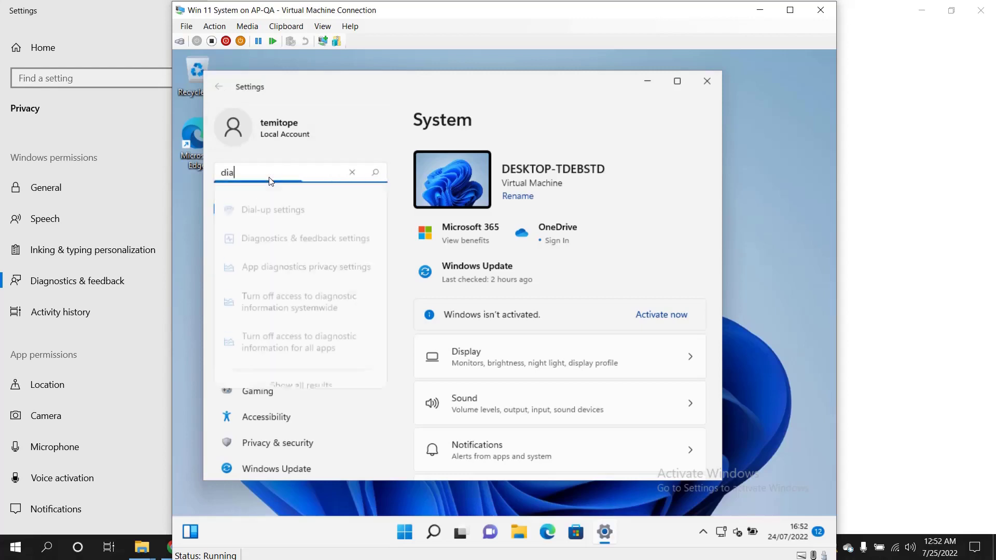
# - Open Diagnostics & feedback settings from the 'dia' search results
pyautogui.click(273, 226)
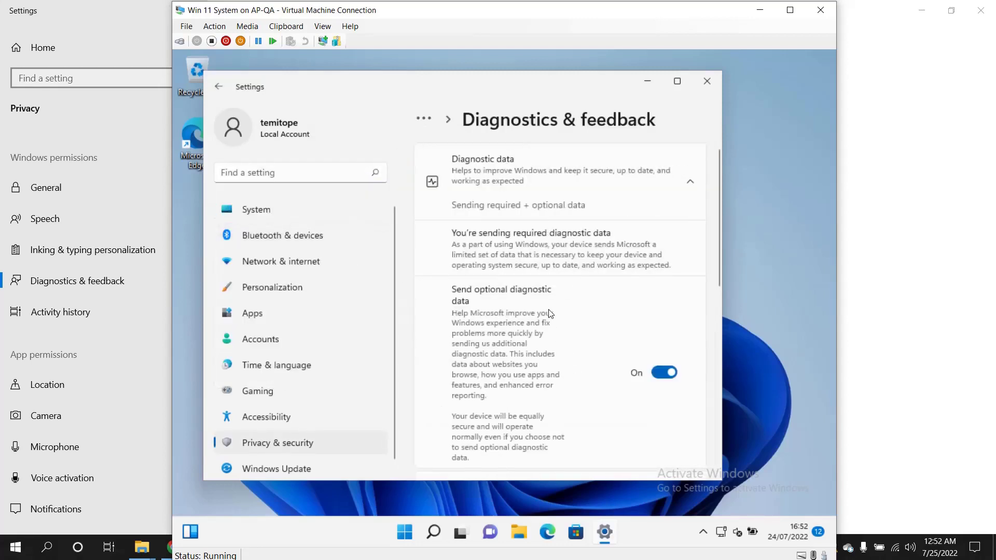
pyautogui.scroll(-3, 549, 312)
pyautogui.scroll(-3, 548, 312)
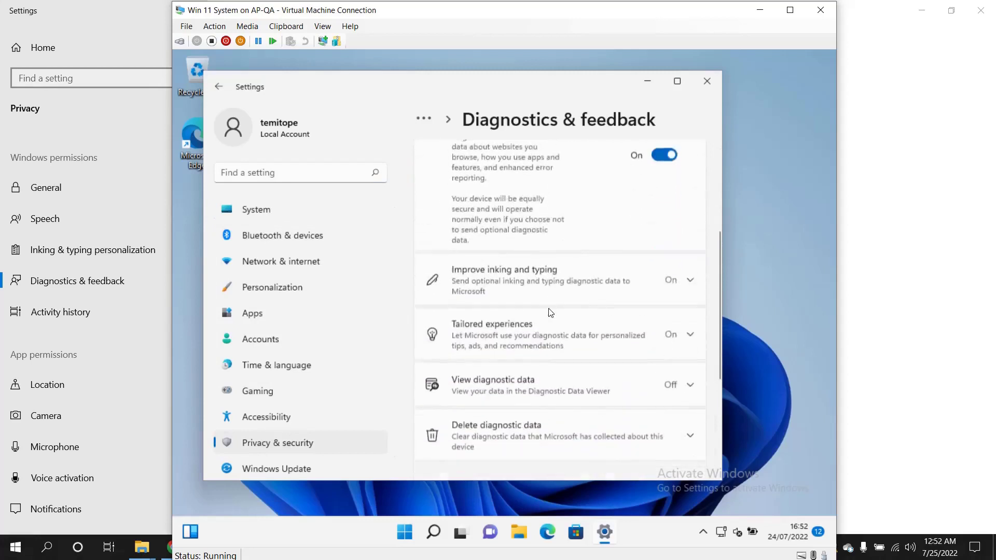
pyautogui.scroll(-1, 549, 312)
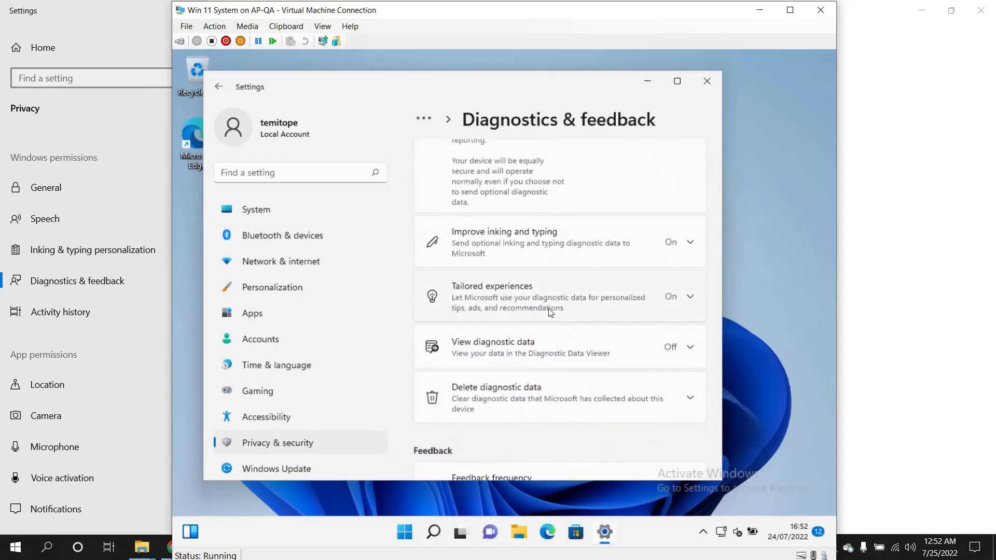
pyautogui.scroll(-2, 549, 308)
pyautogui.scroll(-3, 549, 309)
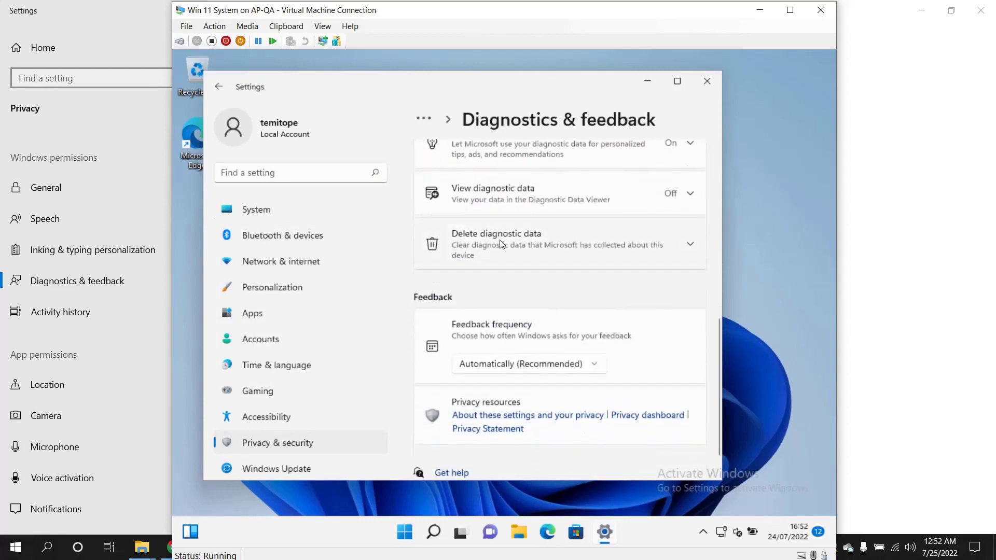
# - Expand Delete diagnostic data and delete the Windows 11 machine's diagnostic data
pyautogui.click(526, 245)
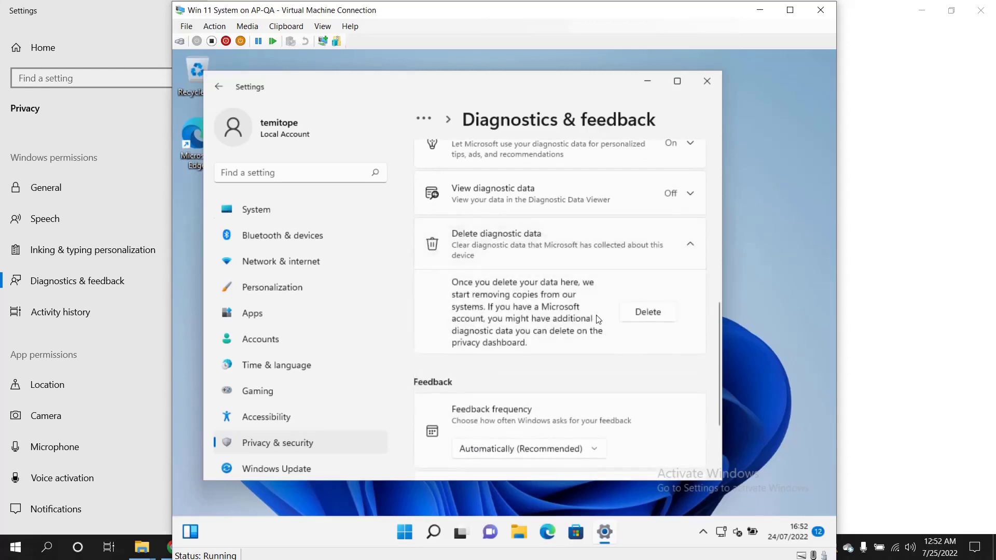
pyautogui.click(640, 317)
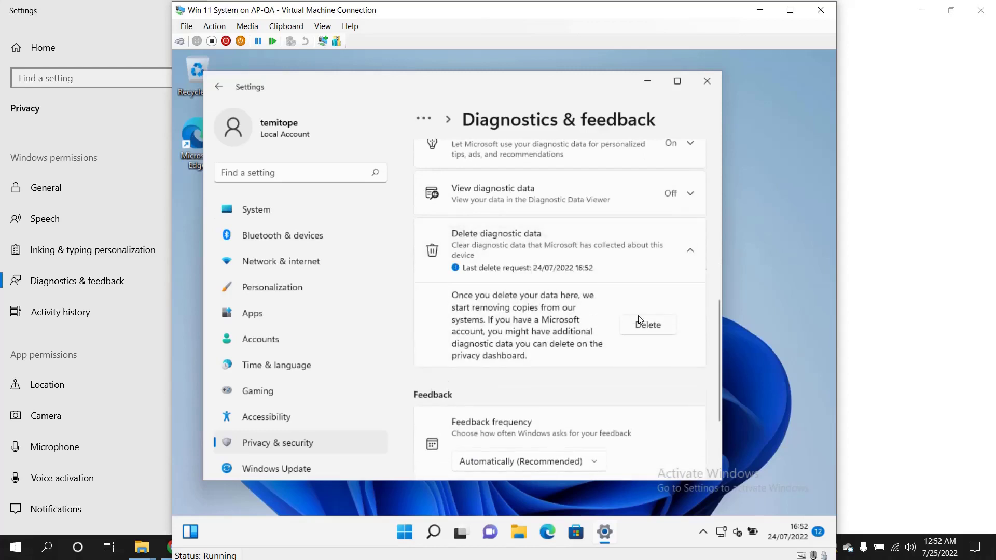